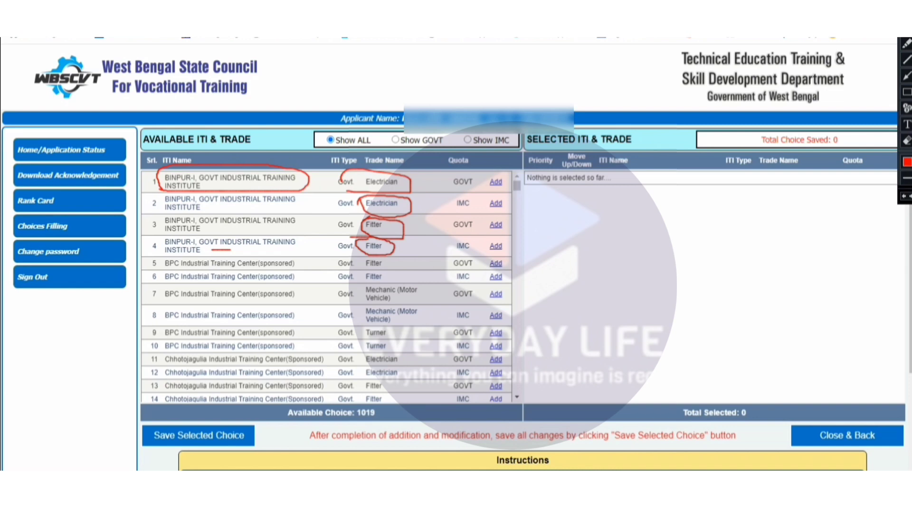
- Circle the GOVT and IMC quota entries in the first rows of the available ITI list, and leave annotation mode
{"action": "mouse_move", "coordinate": [442, 172]}
{"action": "left_mouse_down"}
{"action": "mouse_move", "coordinate": [477, 217]}
{"action": "mouse_move", "coordinate": [452, 210]}
{"action": "left_mouse_up"}
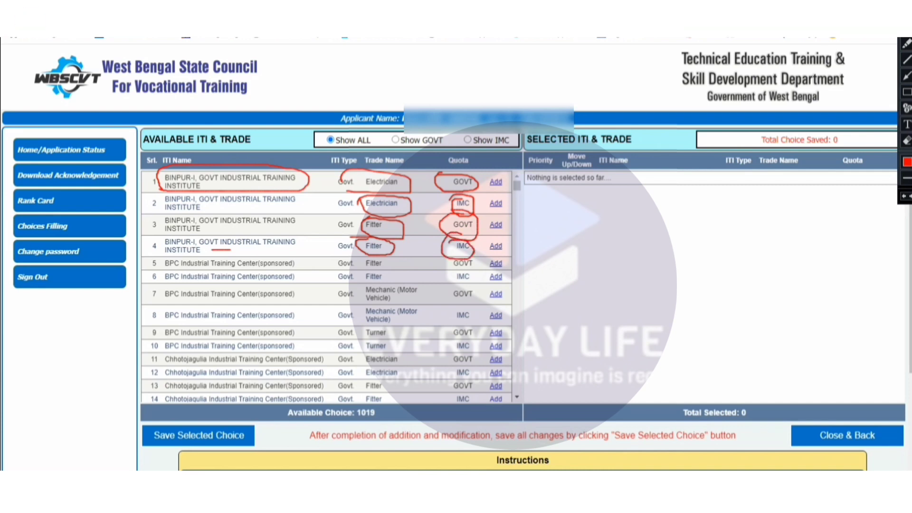
{"action": "left_click_drag", "start_coordinate": [449, 271], "coordinate": [478, 259]}
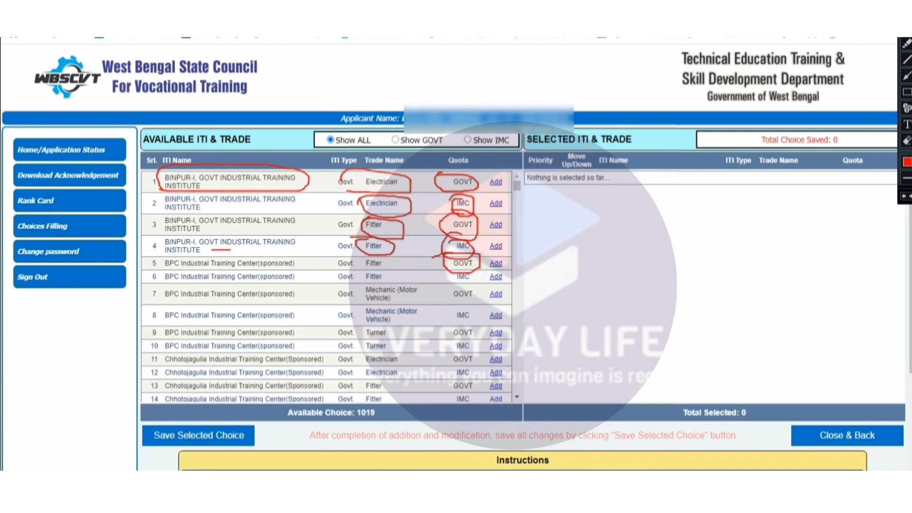
{"action": "key", "text": "Escape"}
- Try the IMC filter, switch the available ITI and trade list to GOVT, and temporarily mark its Quota column
{"action": "scroll", "coordinate": [327, 287], "scroll_direction": "down", "scroll_amount": 20}
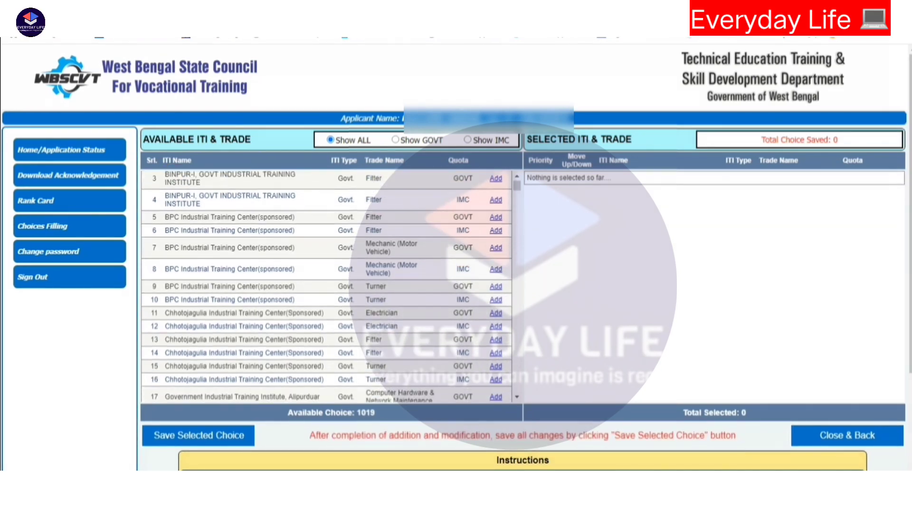
{"action": "scroll", "coordinate": [327, 286], "scroll_direction": "down", "scroll_amount": 15}
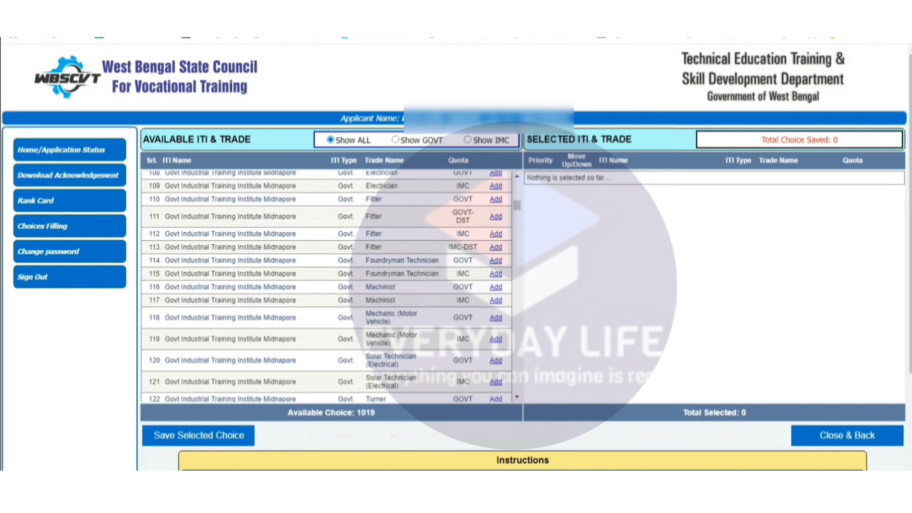
{"action": "left_click", "coordinate": [469, 140]}
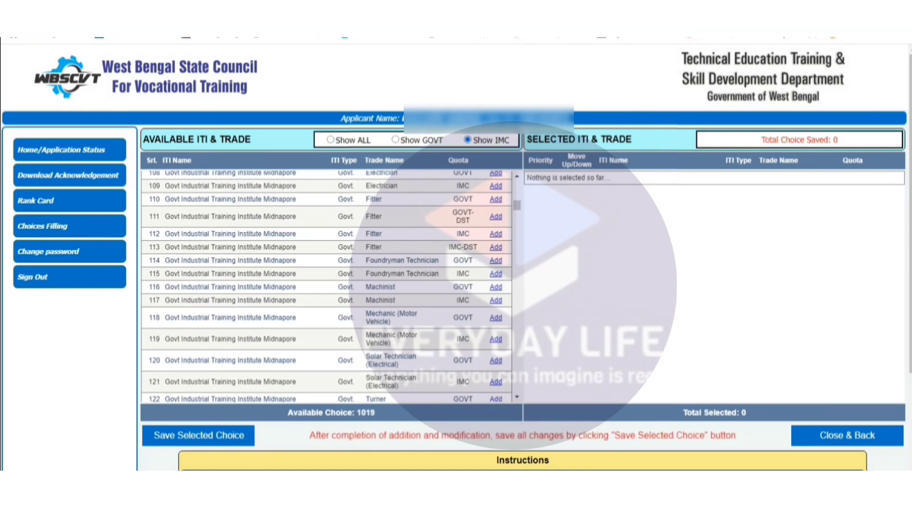
{"action": "left_click", "coordinate": [396, 140]}
{"action": "scroll", "coordinate": [327, 287], "scroll_direction": "up", "scroll_amount": 19}
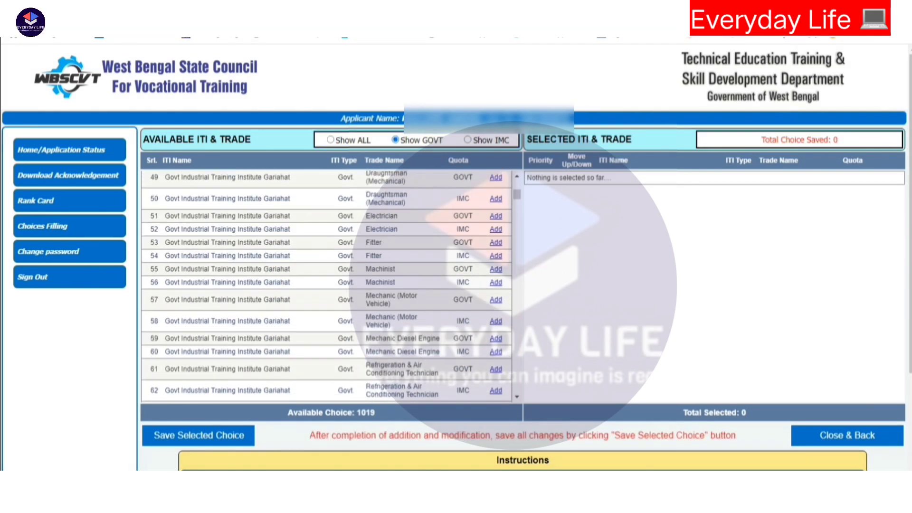
{"action": "scroll", "coordinate": [326, 286], "scroll_direction": "up", "scroll_amount": 16}
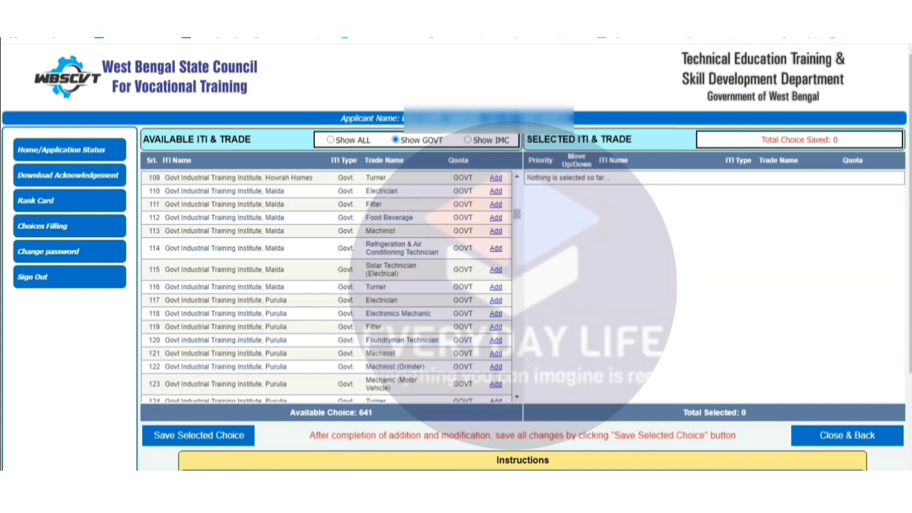
{"action": "key", "text": "ctrl+alt+d"}
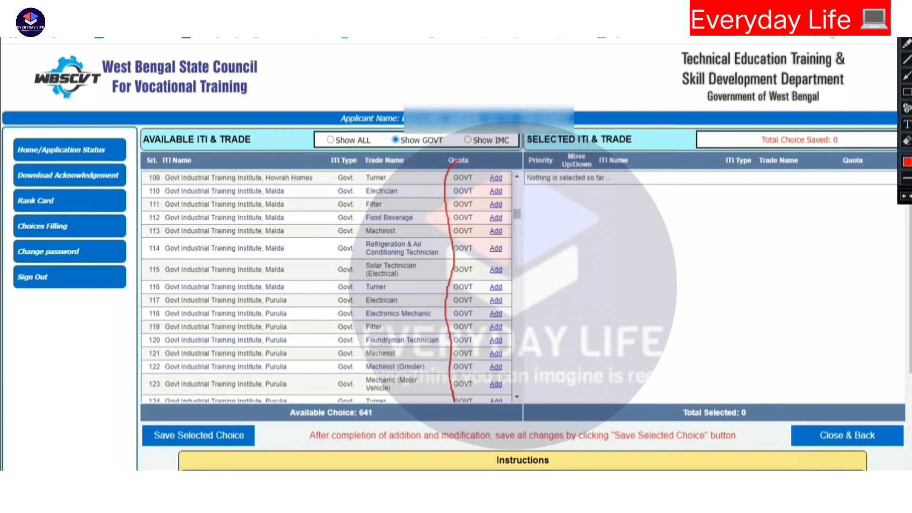
{"action": "key", "text": "Escape"}
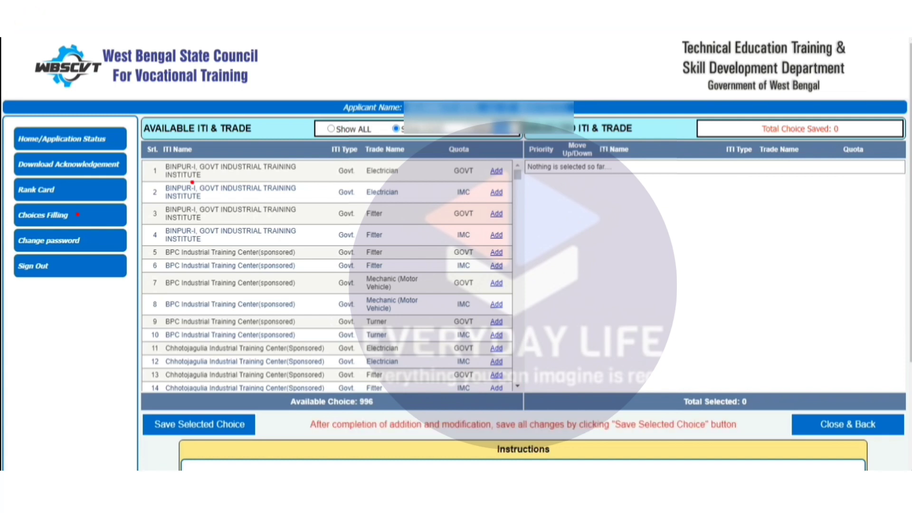
- Show only GOVT choices and add Govt Industrial Training Institute Gariahat's Electrician and Fitter trades to the selection, in that order
{"action": "left_click", "coordinate": [501, 128]}
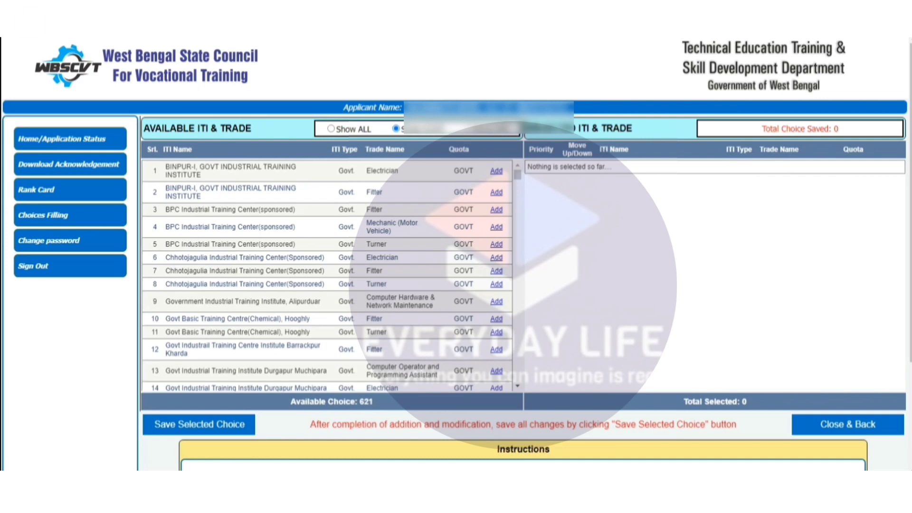
{"action": "scroll", "coordinate": [327, 276], "scroll_direction": "down", "scroll_amount": 1}
{"action": "scroll", "coordinate": [328, 276], "scroll_direction": "up", "scroll_amount": 1}
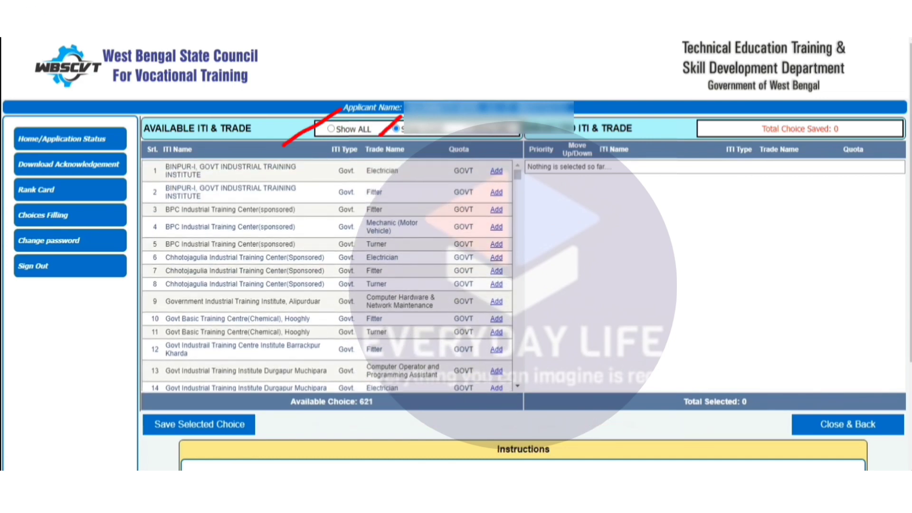
{"action": "scroll", "coordinate": [328, 275], "scroll_direction": "down", "scroll_amount": 1}
{"action": "scroll", "coordinate": [328, 276], "scroll_direction": "down", "scroll_amount": 5}
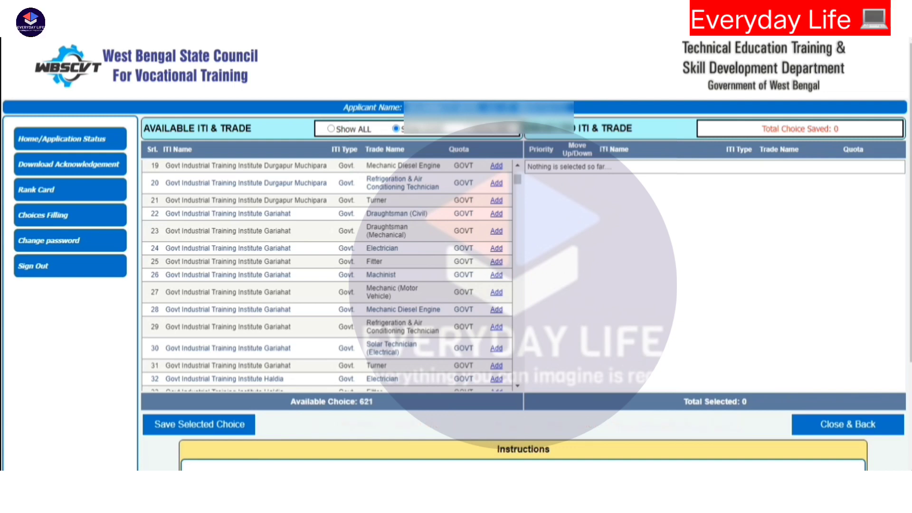
{"action": "left_click", "coordinate": [497, 248]}
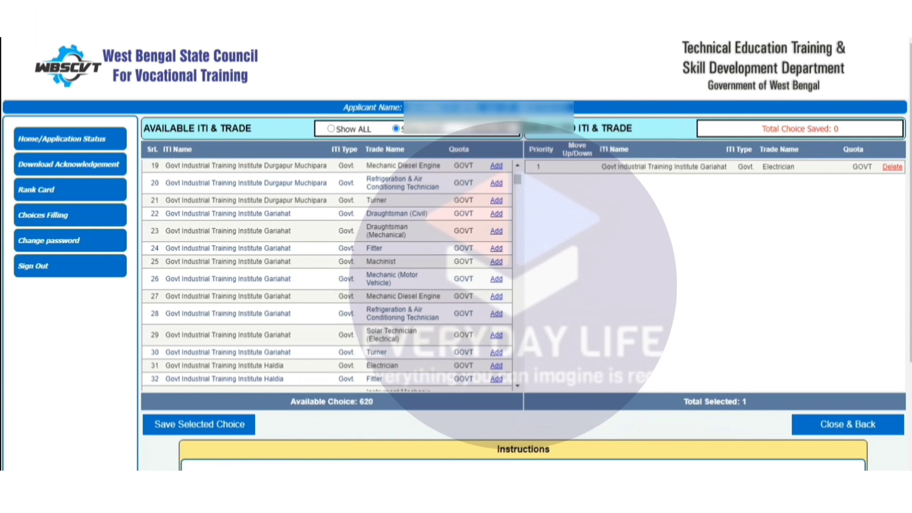
{"action": "left_click", "coordinate": [497, 249]}
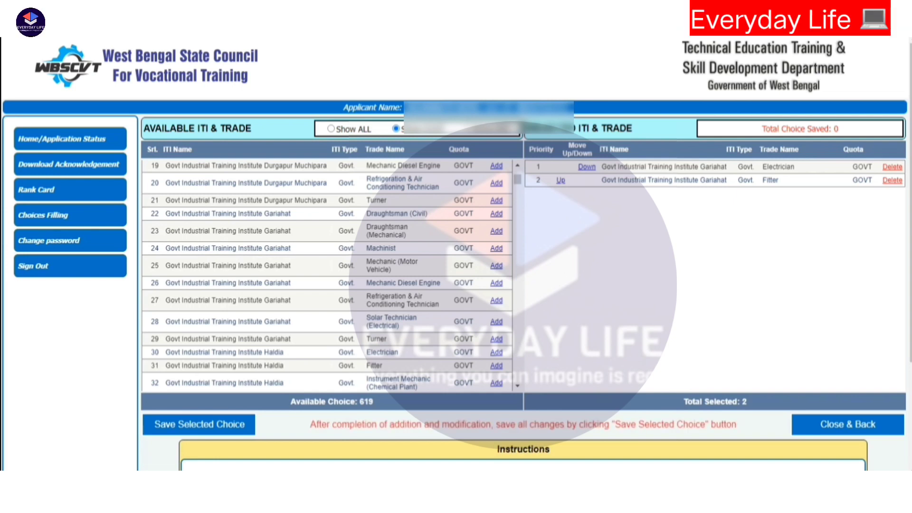
- Move the Gariahat Fitter choice up to priority 1, and move Electrician back above it
{"action": "left_click", "coordinate": [561, 180]}
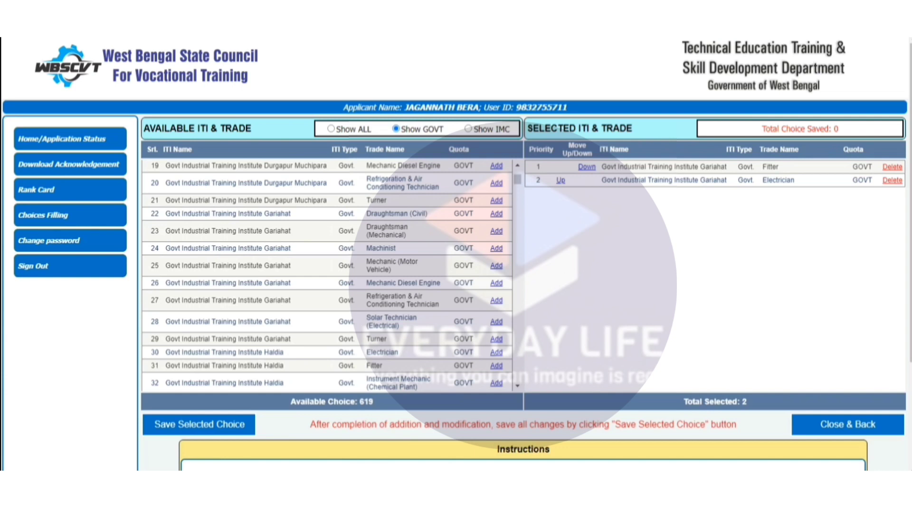
{"action": "left_click", "coordinate": [560, 180]}
- Add the GOVT-quota Electrician and Fitter trades of Govt Industrial Training Institute, Tollyganj to the selected choices, in that order
{"action": "scroll", "coordinate": [327, 276], "scroll_direction": "down", "scroll_amount": 3}
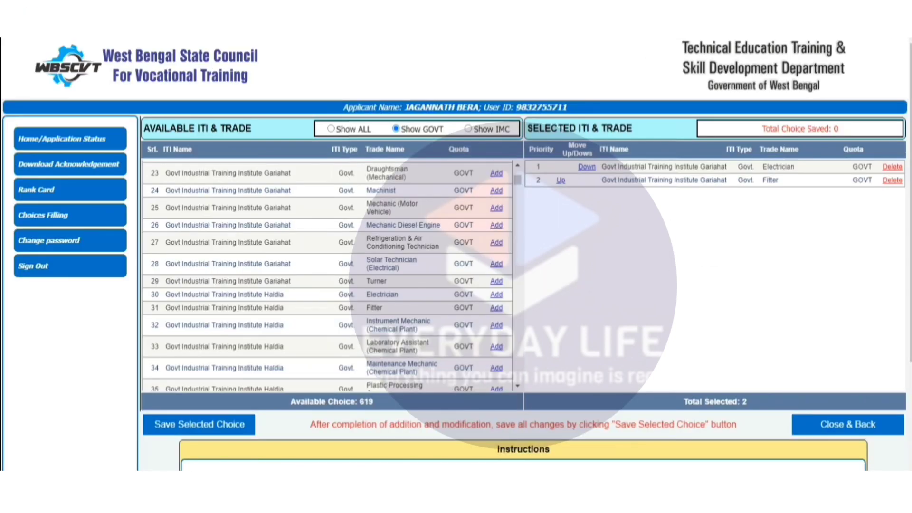
{"action": "scroll", "coordinate": [327, 276], "scroll_direction": "down", "scroll_amount": 2}
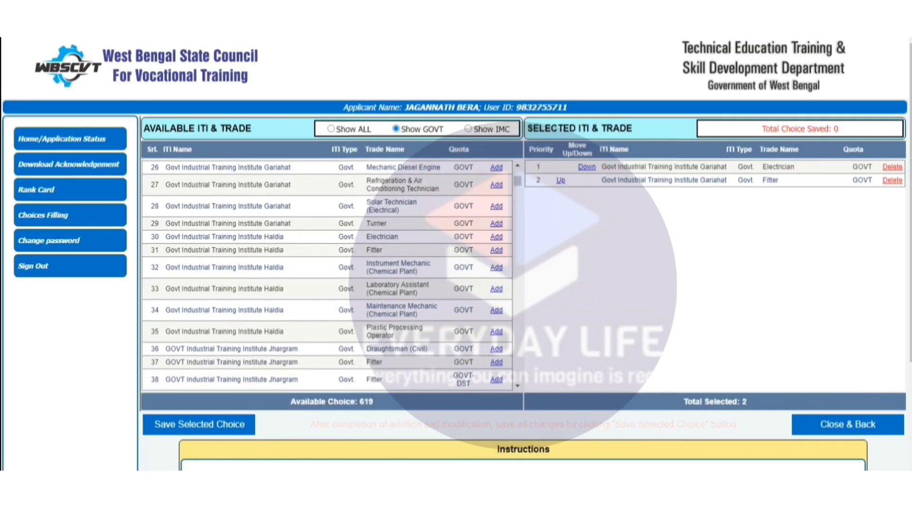
{"action": "scroll", "coordinate": [327, 276], "scroll_direction": "down", "scroll_amount": 5}
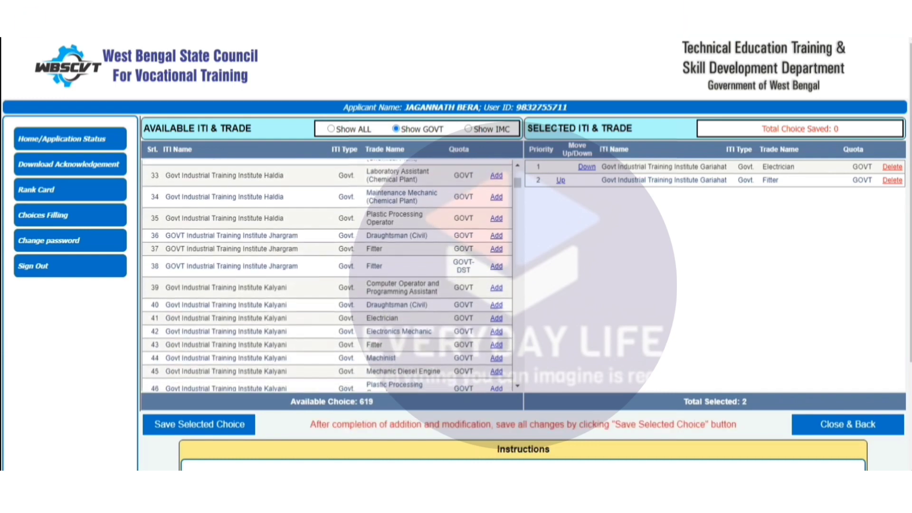
{"action": "scroll", "coordinate": [327, 276], "scroll_direction": "up", "scroll_amount": 2}
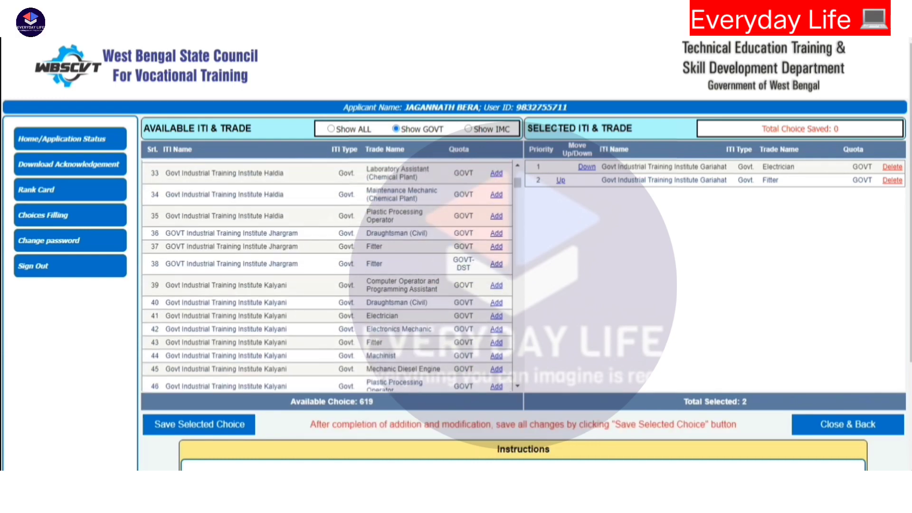
{"action": "scroll", "coordinate": [327, 276], "scroll_direction": "down", "scroll_amount": 3}
{"action": "scroll", "coordinate": [327, 275], "scroll_direction": "down", "scroll_amount": 2}
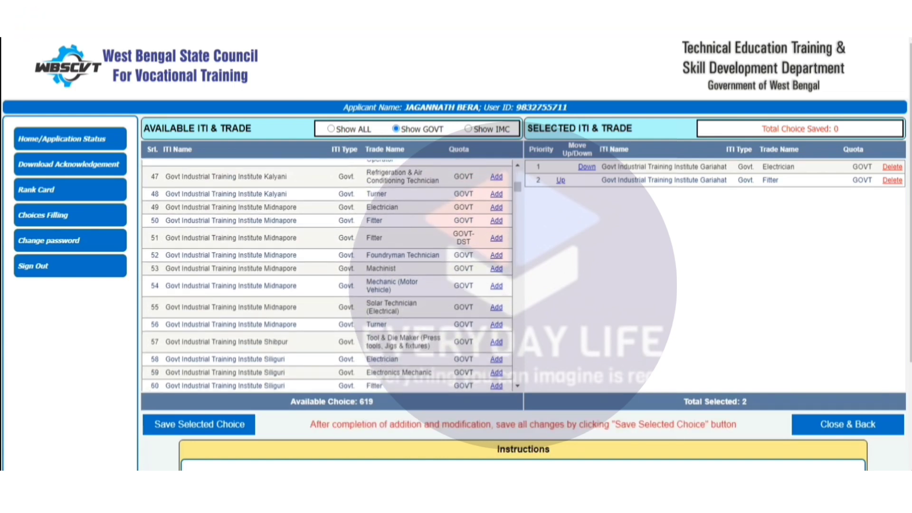
{"action": "scroll", "coordinate": [327, 275], "scroll_direction": "down", "scroll_amount": 6}
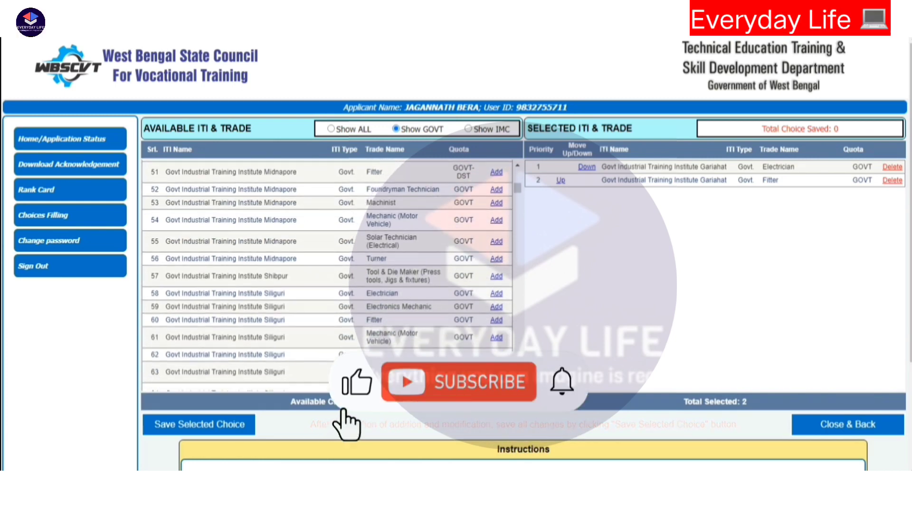
{"action": "scroll", "coordinate": [327, 275], "scroll_direction": "down", "scroll_amount": 5}
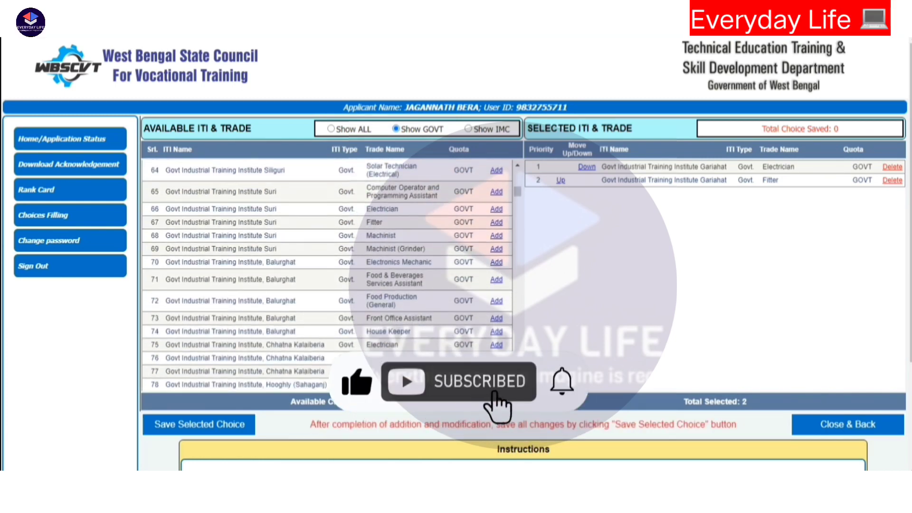
{"action": "scroll", "coordinate": [327, 275], "scroll_direction": "down", "scroll_amount": 4}
{"action": "scroll", "coordinate": [327, 276], "scroll_direction": "down", "scroll_amount": 7}
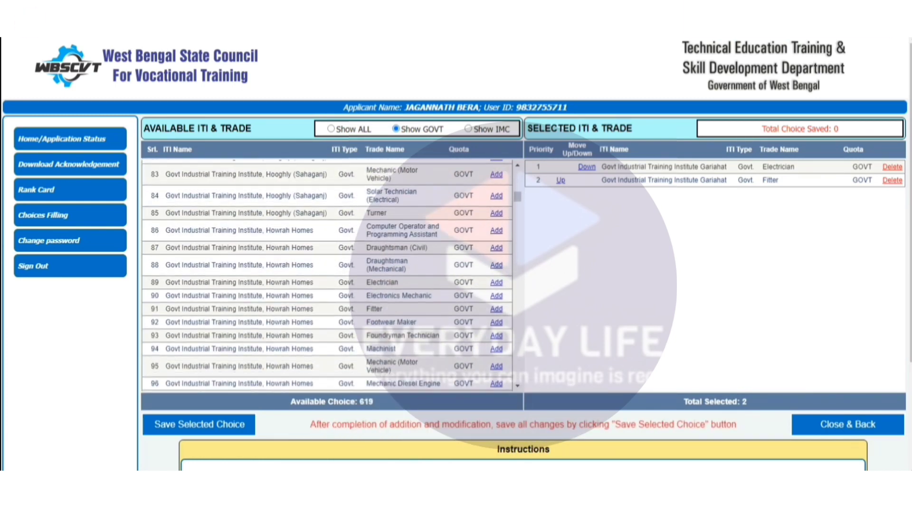
{"action": "scroll", "coordinate": [327, 276], "scroll_direction": "down", "scroll_amount": 15}
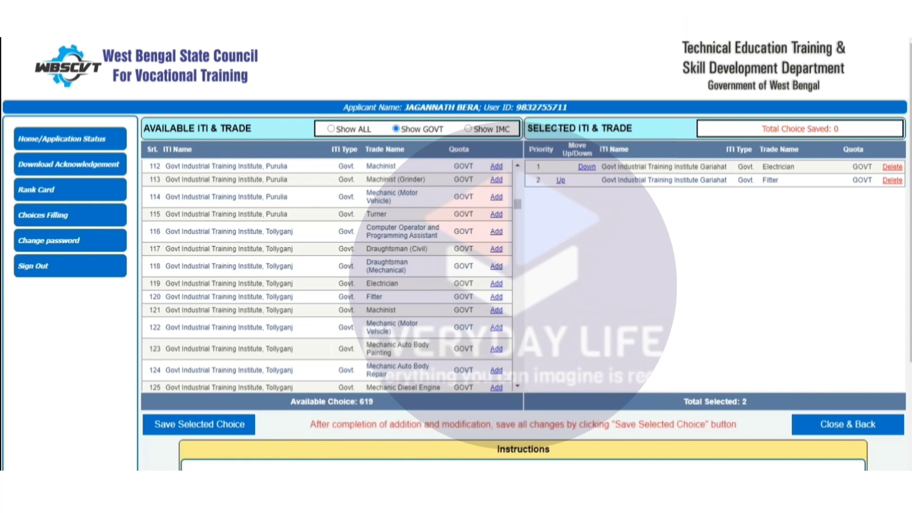
{"action": "left_click", "coordinate": [497, 284]}
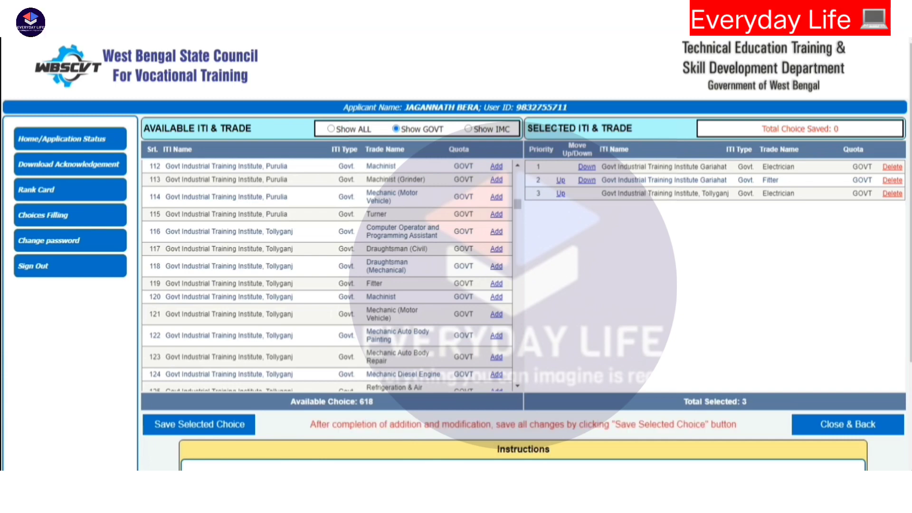
{"action": "left_click", "coordinate": [496, 284]}
- Examine the remaining GOVT-quota institutes and trades after Tollyganj in the available list, including the Govt. (PPP) institutes running under PTP
{"action": "scroll", "coordinate": [328, 276], "scroll_direction": "down", "scroll_amount": 5}
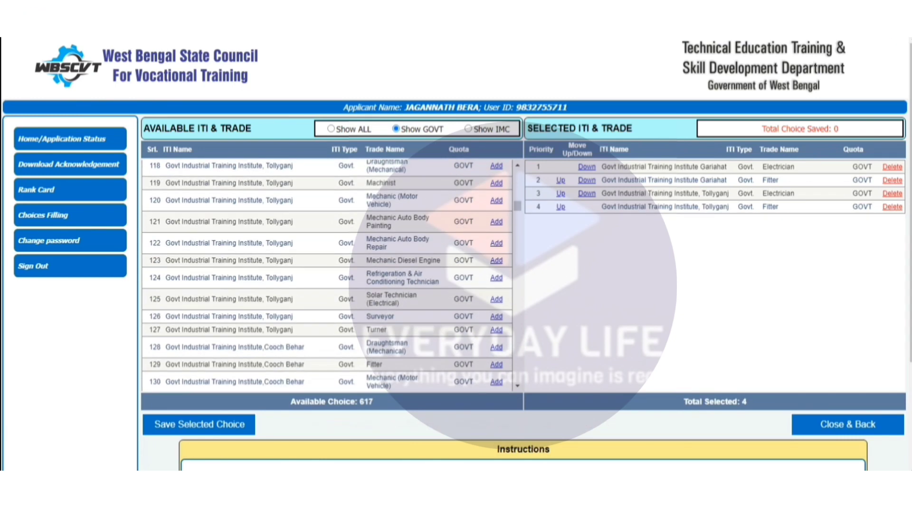
{"action": "scroll", "coordinate": [327, 276], "scroll_direction": "down", "scroll_amount": 3}
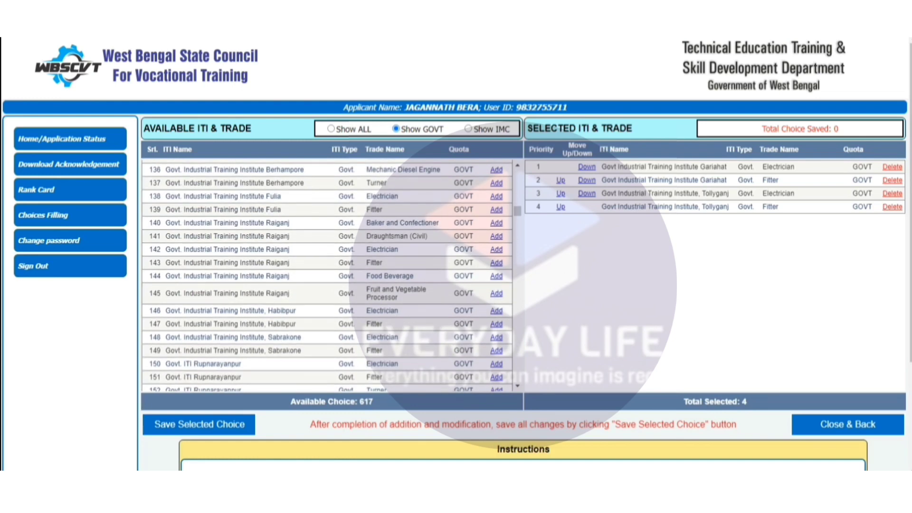
{"action": "scroll", "coordinate": [328, 275], "scroll_direction": "down", "scroll_amount": 3}
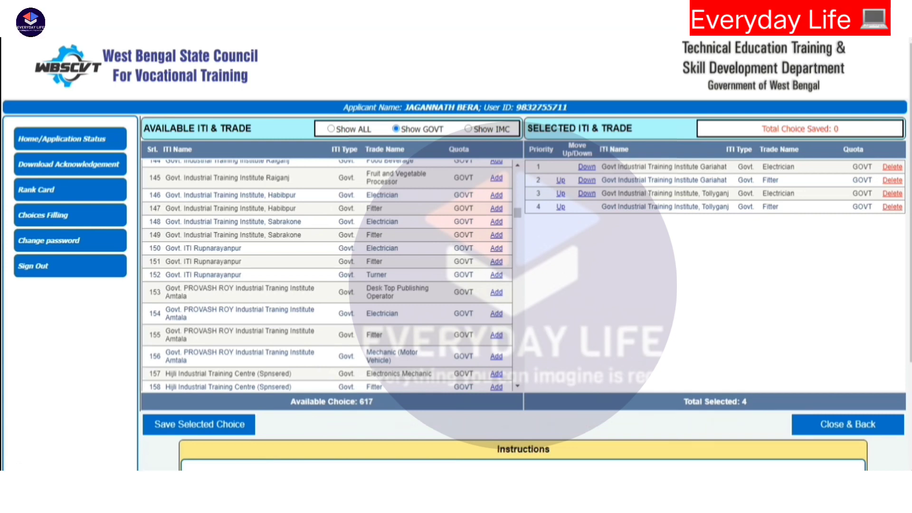
{"action": "scroll", "coordinate": [496, 328], "scroll_direction": "down", "scroll_amount": 2}
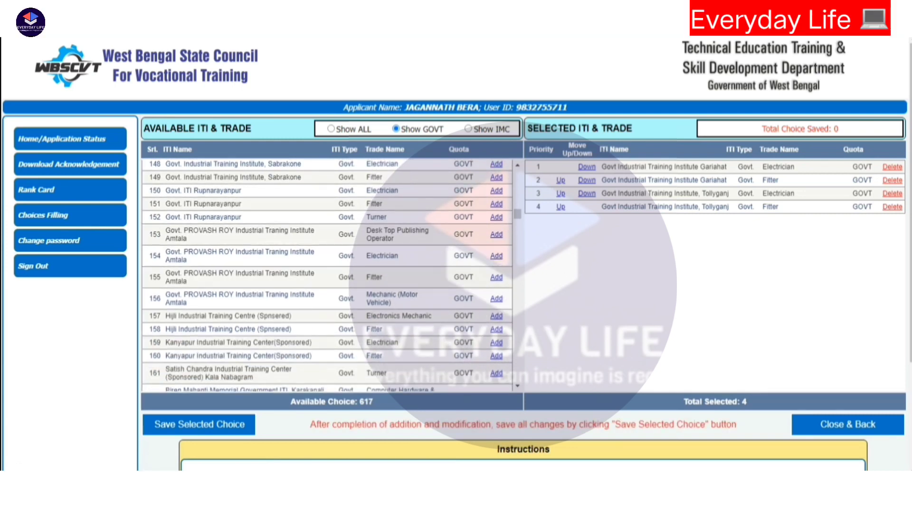
{"action": "scroll", "coordinate": [327, 276], "scroll_direction": "down", "scroll_amount": 2}
{"action": "scroll", "coordinate": [327, 276], "scroll_direction": "down", "scroll_amount": 3}
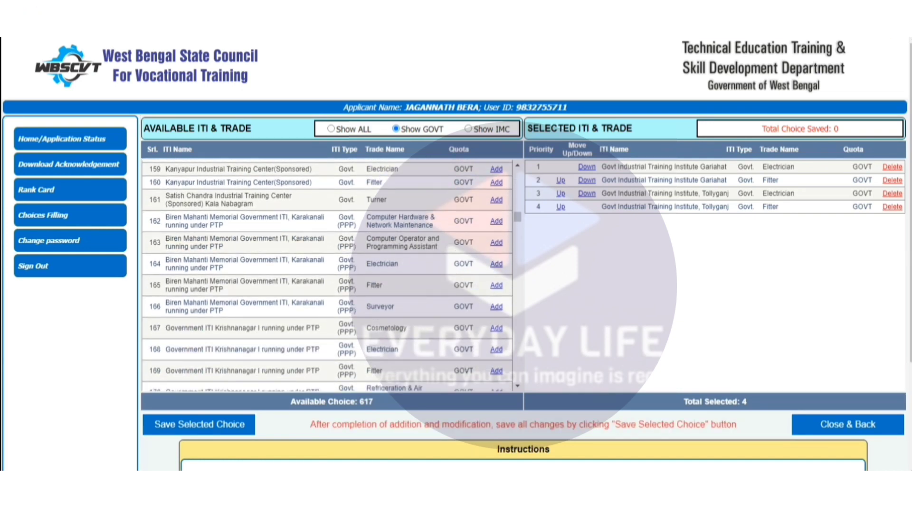
{"action": "scroll", "coordinate": [327, 276], "scroll_direction": "down", "scroll_amount": 5}
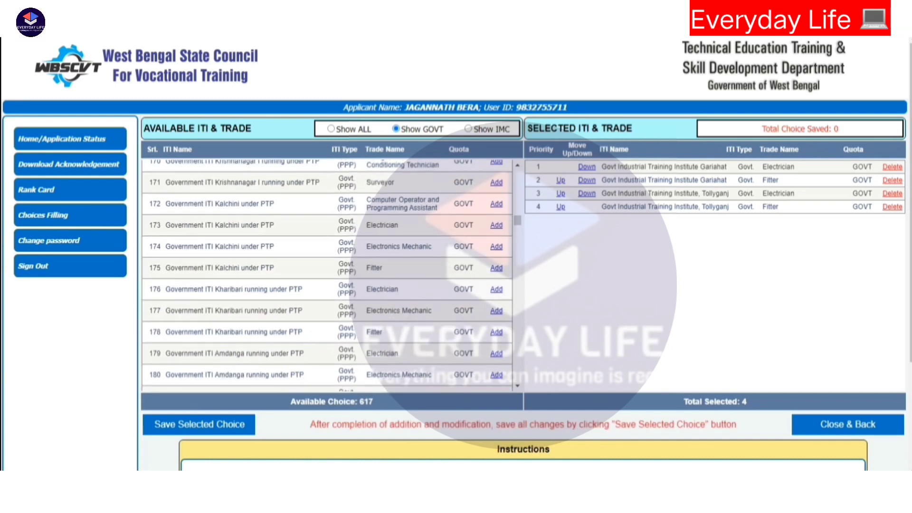
{"action": "scroll", "coordinate": [328, 275], "scroll_direction": "down", "scroll_amount": 7}
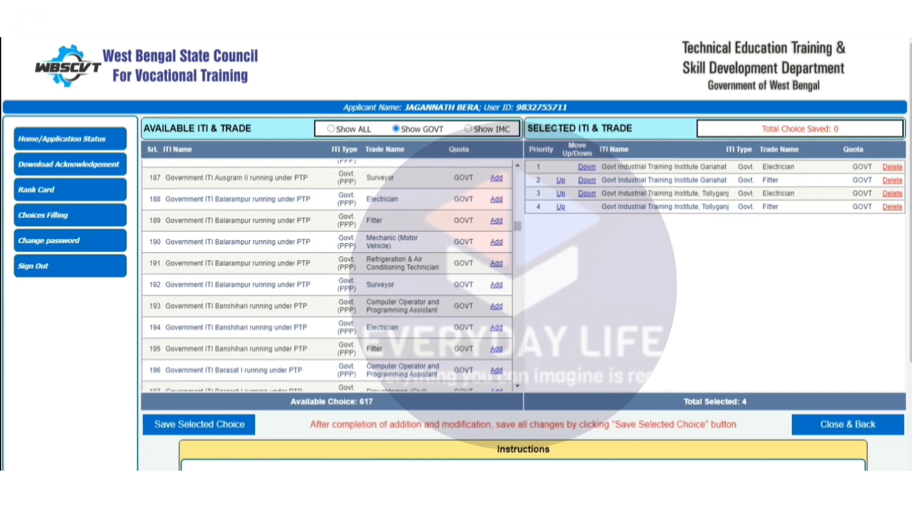
{"action": "scroll", "coordinate": [327, 275], "scroll_direction": "up", "scroll_amount": 1}
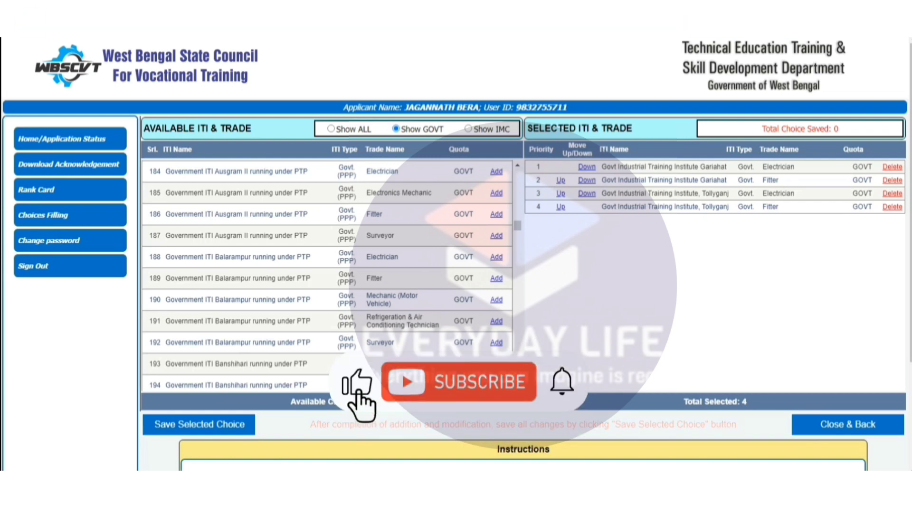
{"action": "scroll", "coordinate": [328, 275], "scroll_direction": "down", "scroll_amount": 3}
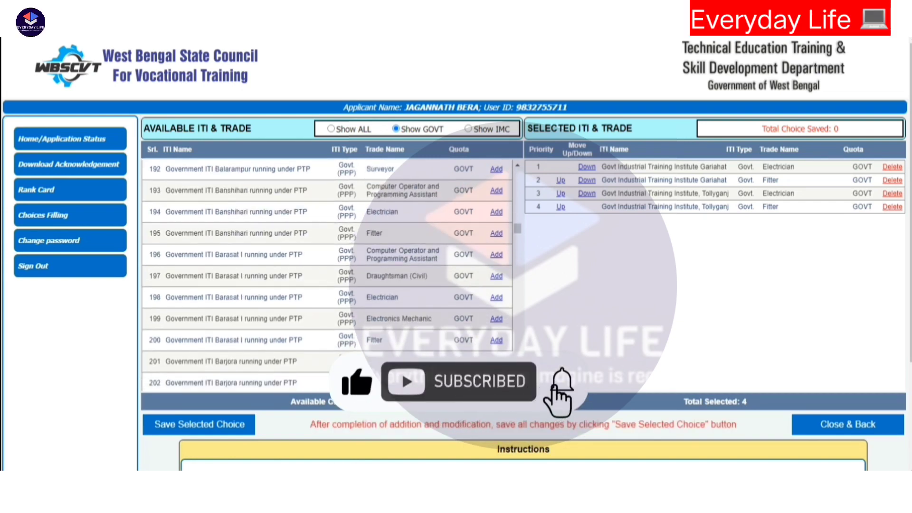
{"action": "scroll", "coordinate": [328, 275], "scroll_direction": "down", "scroll_amount": 1}
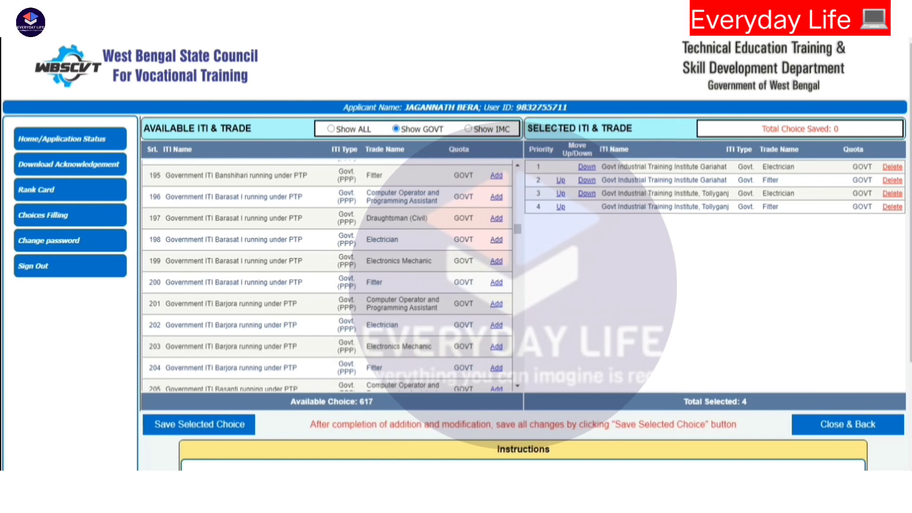
- Add the GOVT-quota Electrician and Fitter trades of Government ITI Canning I running under PTP to the selected choices, in that order
{"action": "scroll", "coordinate": [328, 276], "scroll_direction": "down", "scroll_amount": 1}
{"action": "scroll", "coordinate": [329, 276], "scroll_direction": "down", "scroll_amount": 4}
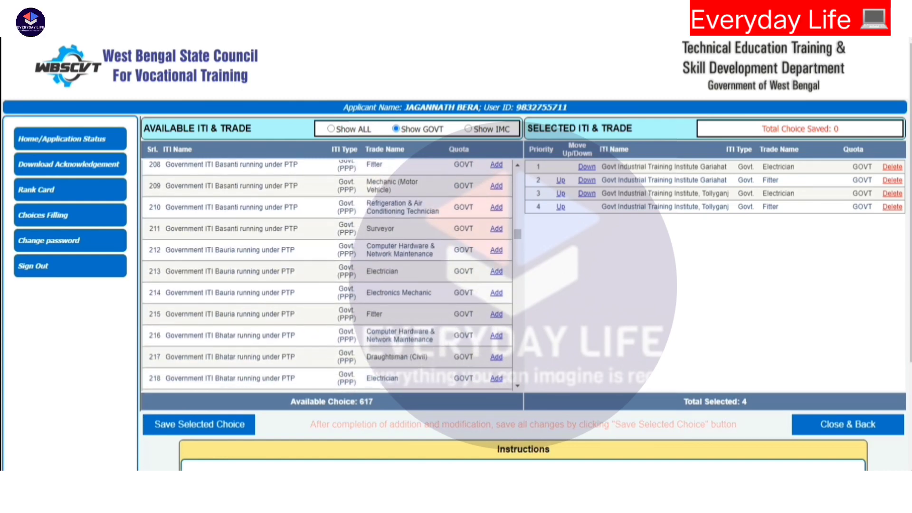
{"action": "scroll", "coordinate": [329, 276], "scroll_direction": "up", "scroll_amount": 1}
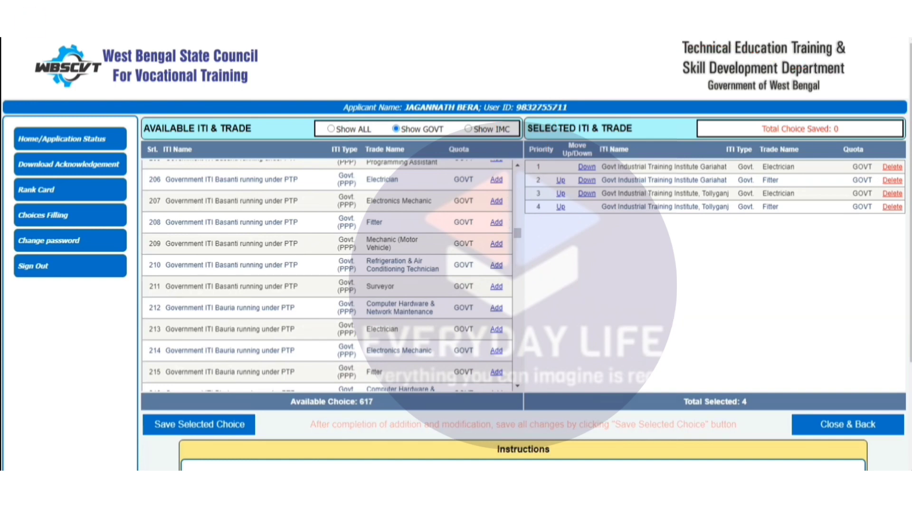
{"action": "scroll", "coordinate": [328, 275], "scroll_direction": "down", "scroll_amount": 3}
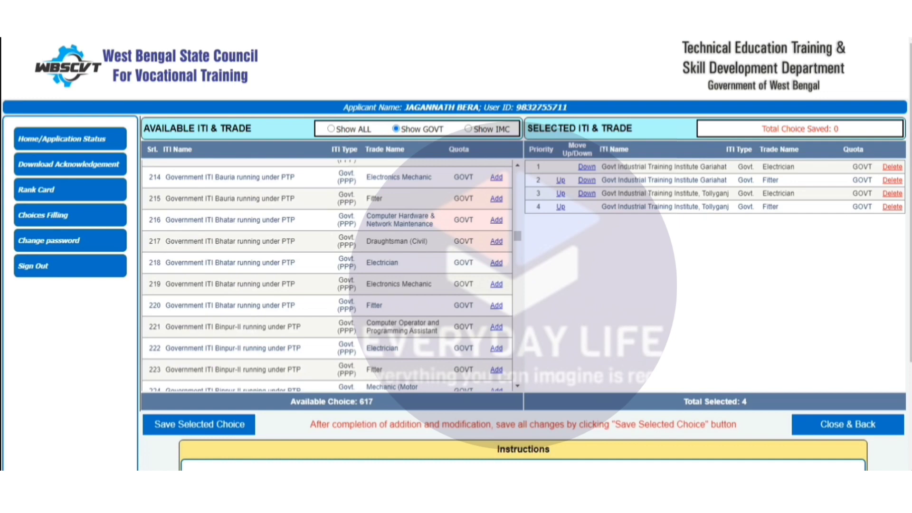
{"action": "scroll", "coordinate": [328, 276], "scroll_direction": "down", "scroll_amount": 2}
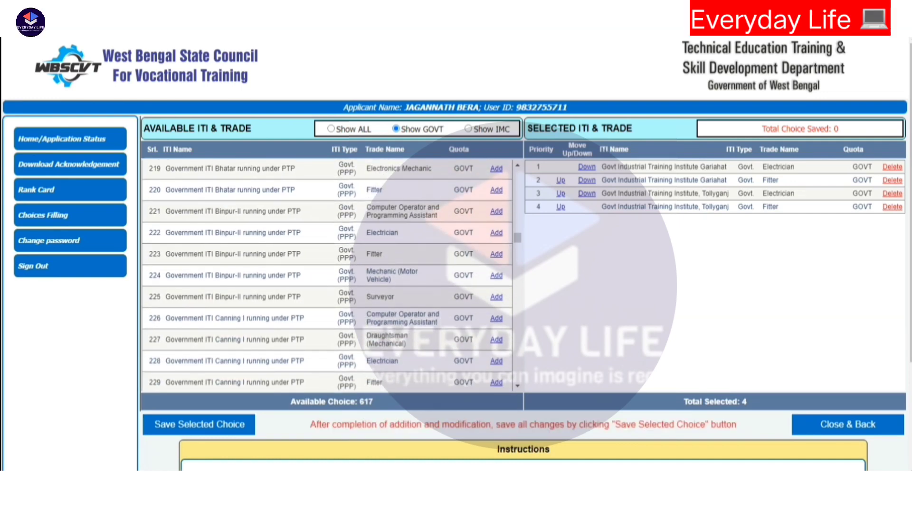
{"action": "scroll", "coordinate": [328, 276], "scroll_direction": "down", "scroll_amount": 1}
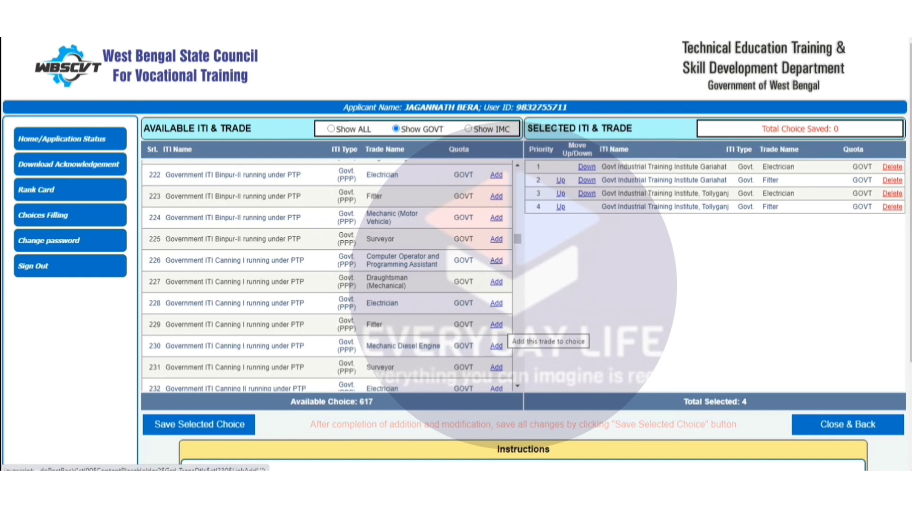
{"action": "left_click", "coordinate": [497, 303]}
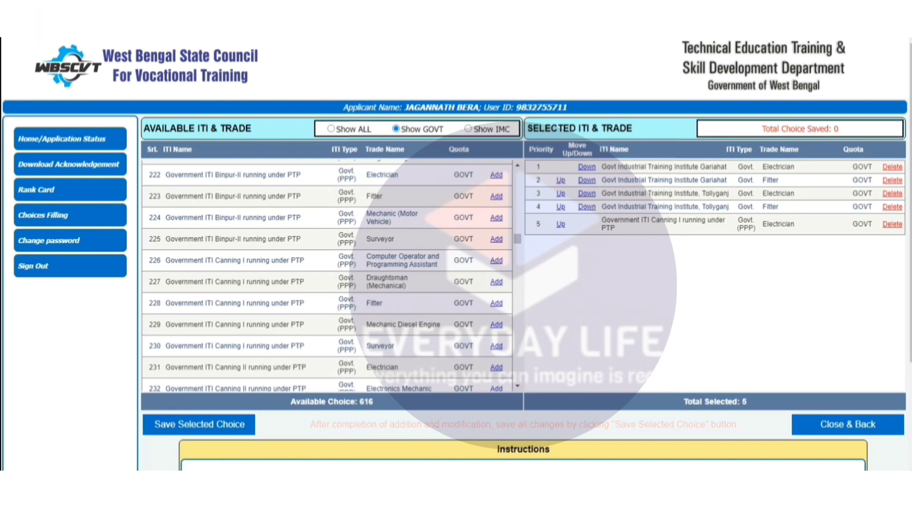
{"action": "left_click", "coordinate": [496, 303]}
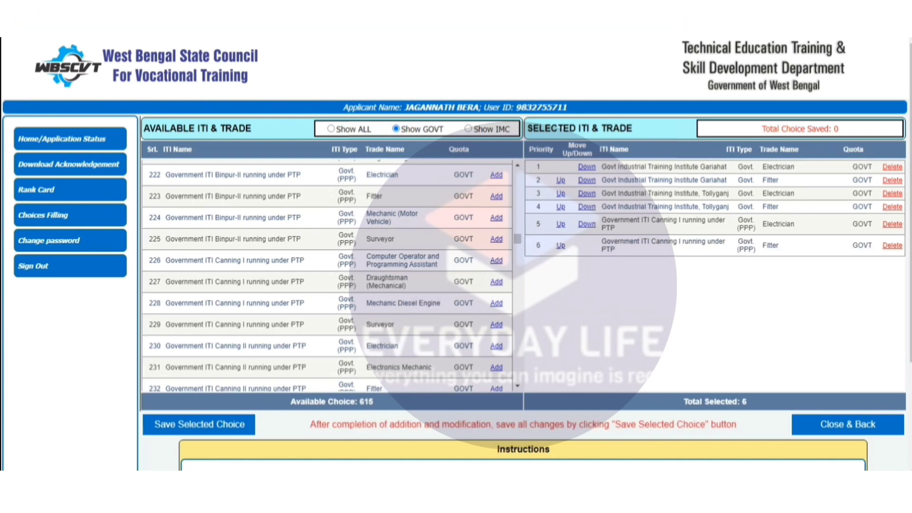
- Examine the Govt. (PPP) institutes and trades listed after Canning I, from Dubrajpur through Joynagar II to Kaligunj
{"action": "scroll", "coordinate": [328, 275], "scroll_direction": "down", "scroll_amount": 5}
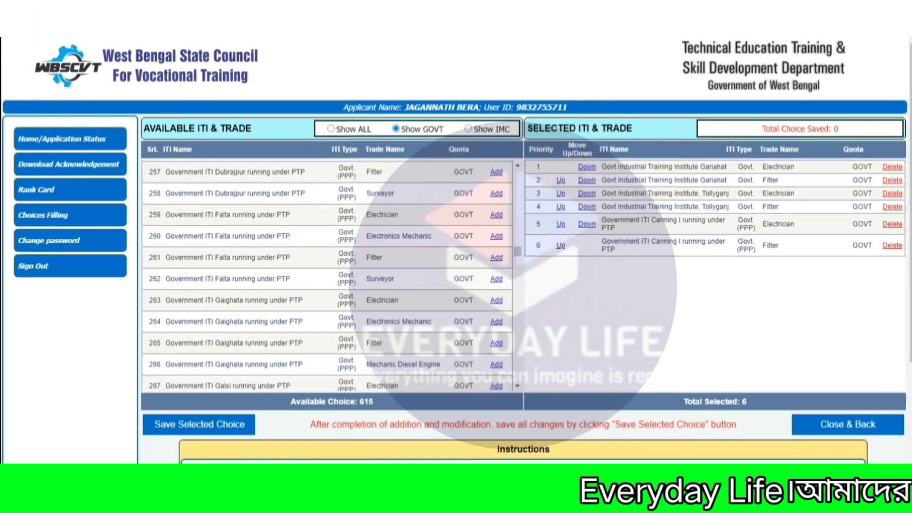
{"action": "scroll", "coordinate": [327, 276], "scroll_direction": "down", "scroll_amount": 3}
{"action": "scroll", "coordinate": [328, 276], "scroll_direction": "down", "scroll_amount": 5}
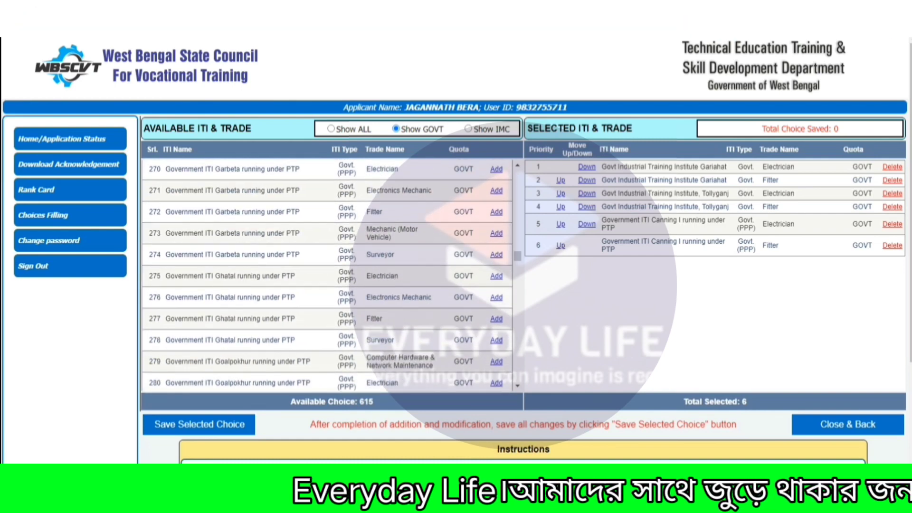
{"action": "scroll", "coordinate": [328, 276], "scroll_direction": "down", "scroll_amount": 2}
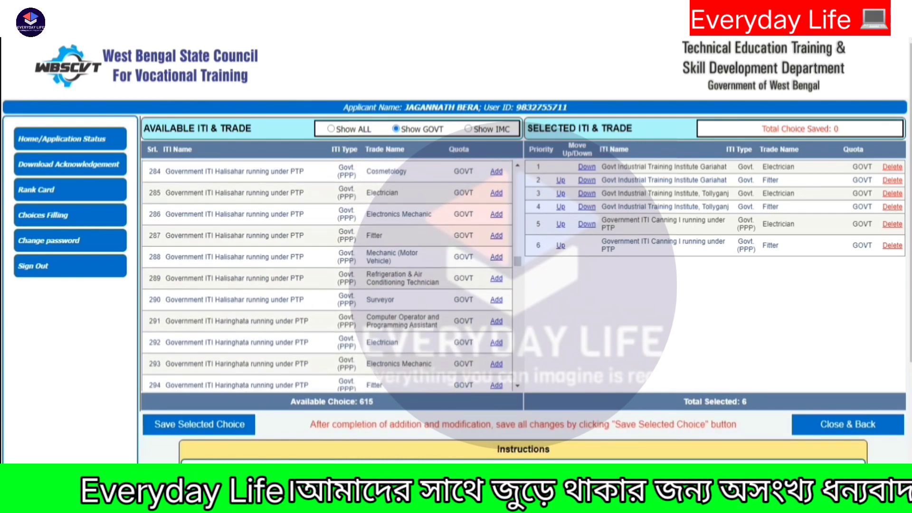
{"action": "scroll", "coordinate": [327, 275], "scroll_direction": "down", "scroll_amount": 5}
{"action": "scroll", "coordinate": [328, 275], "scroll_direction": "down", "scroll_amount": 6}
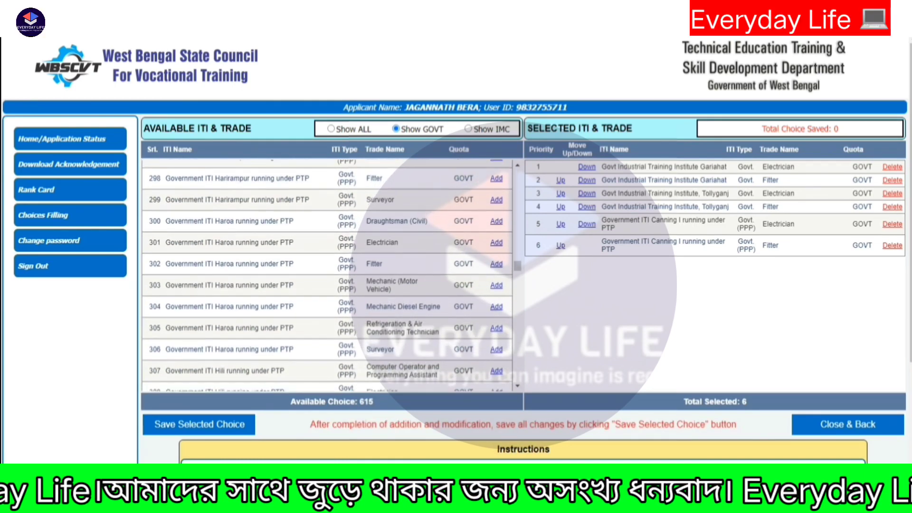
{"action": "scroll", "coordinate": [328, 275], "scroll_direction": "down", "scroll_amount": 9}
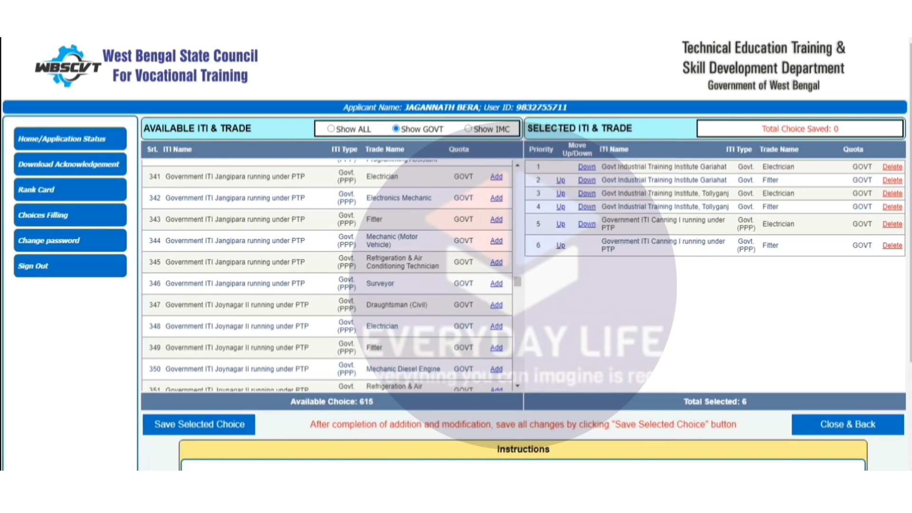
{"action": "scroll", "coordinate": [329, 276], "scroll_direction": "down", "scroll_amount": 3}
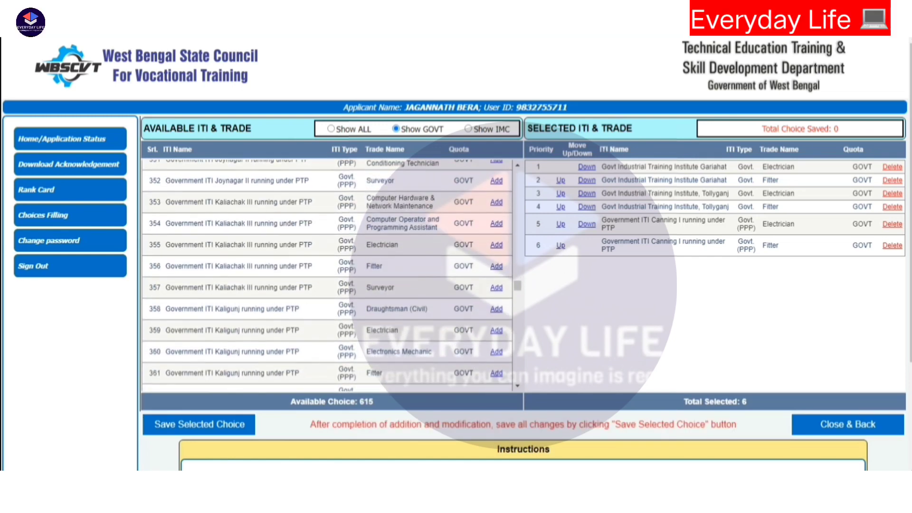